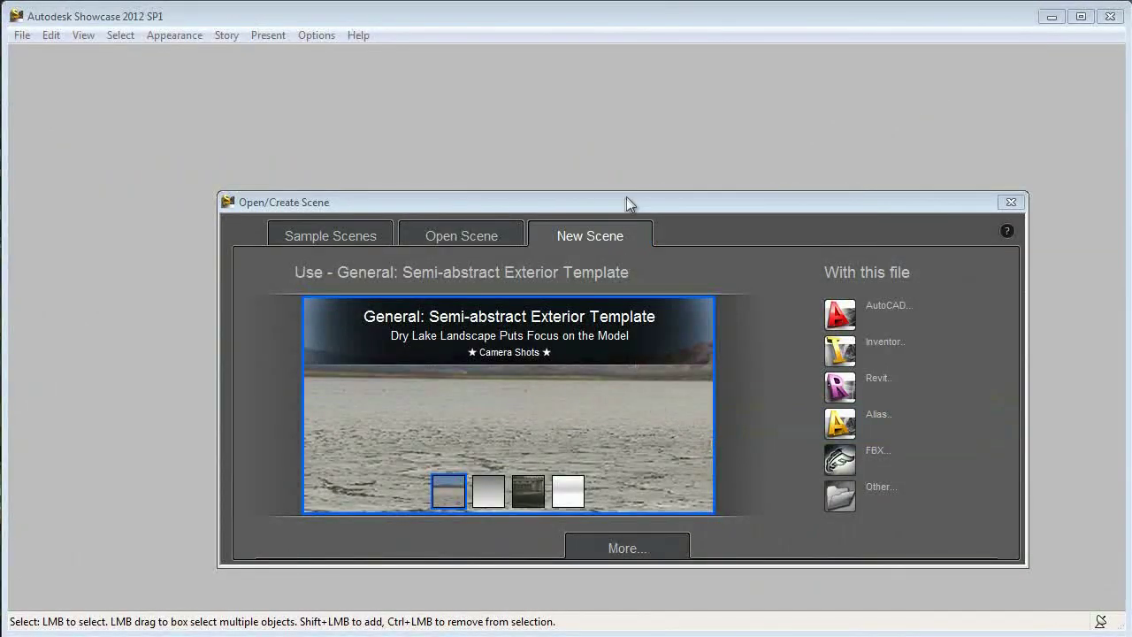
Move the start dialog higher and browse the existing, sample and saved scene tabs.
{"action": "left_click_drag", "start_coordinate": [626, 198], "coordinate": [533, 150]}
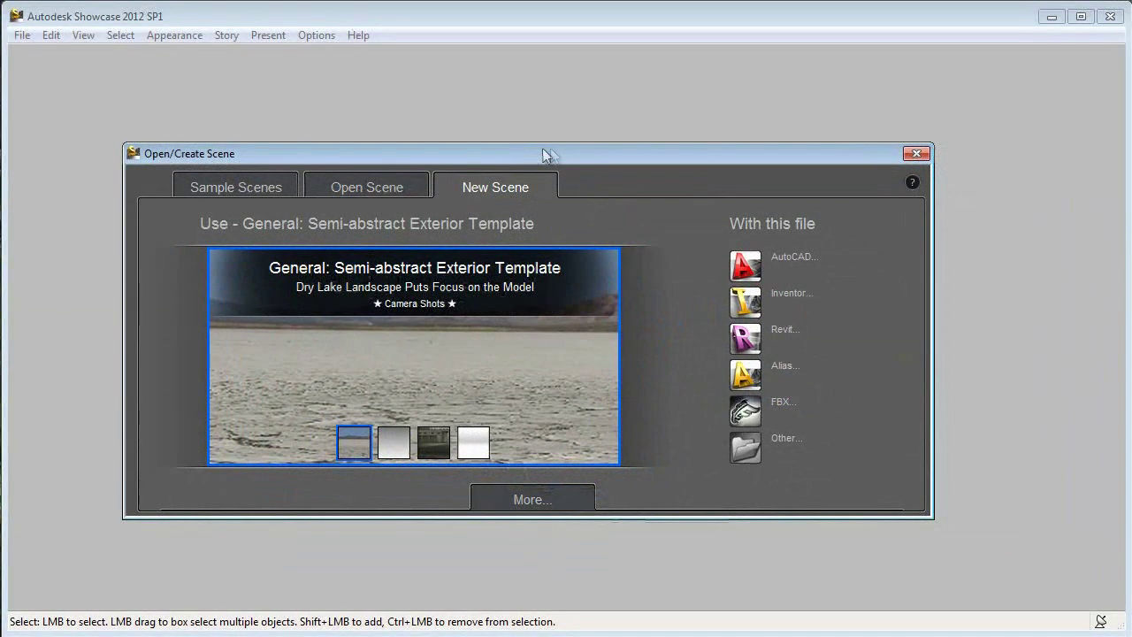
{"action": "left_click", "coordinate": [369, 188]}
{"action": "left_click", "coordinate": [240, 186]}
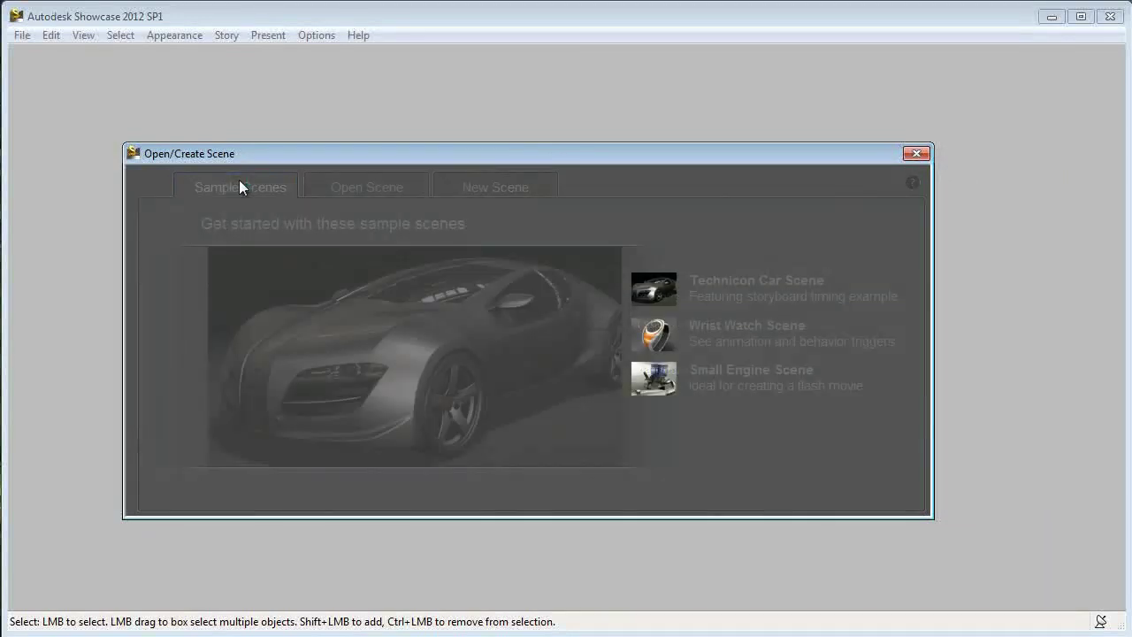
{"action": "left_click", "coordinate": [332, 187]}
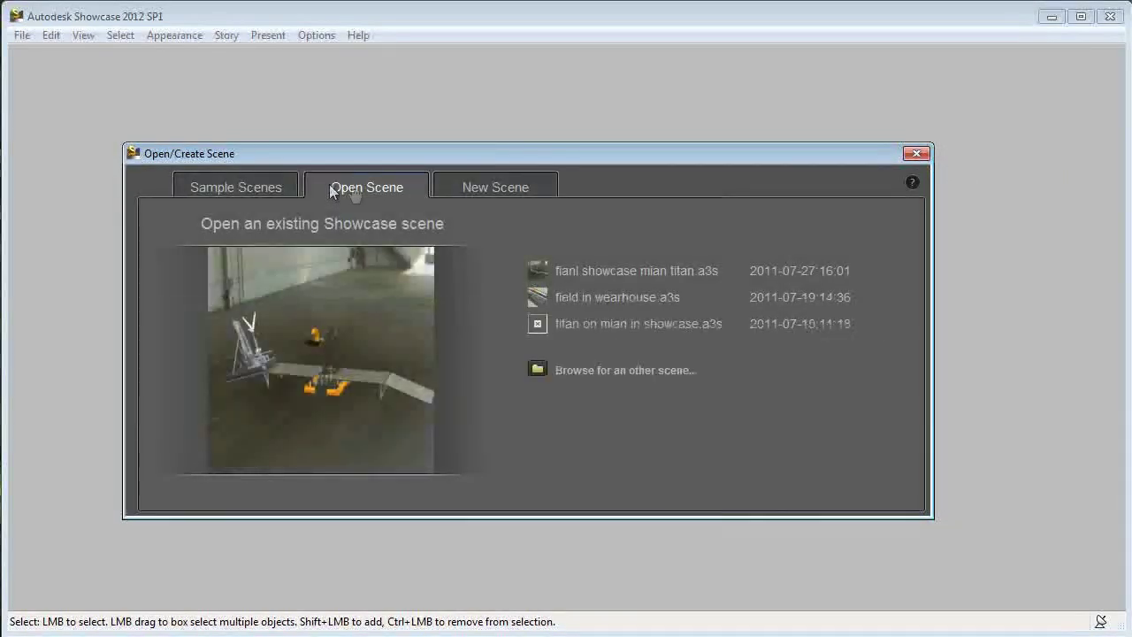
{"action": "left_click", "coordinate": [475, 193]}
Pick the Industrial Indoor Realistic template and choose Inventor import for the new scene.
{"action": "left_click", "coordinate": [534, 478]}
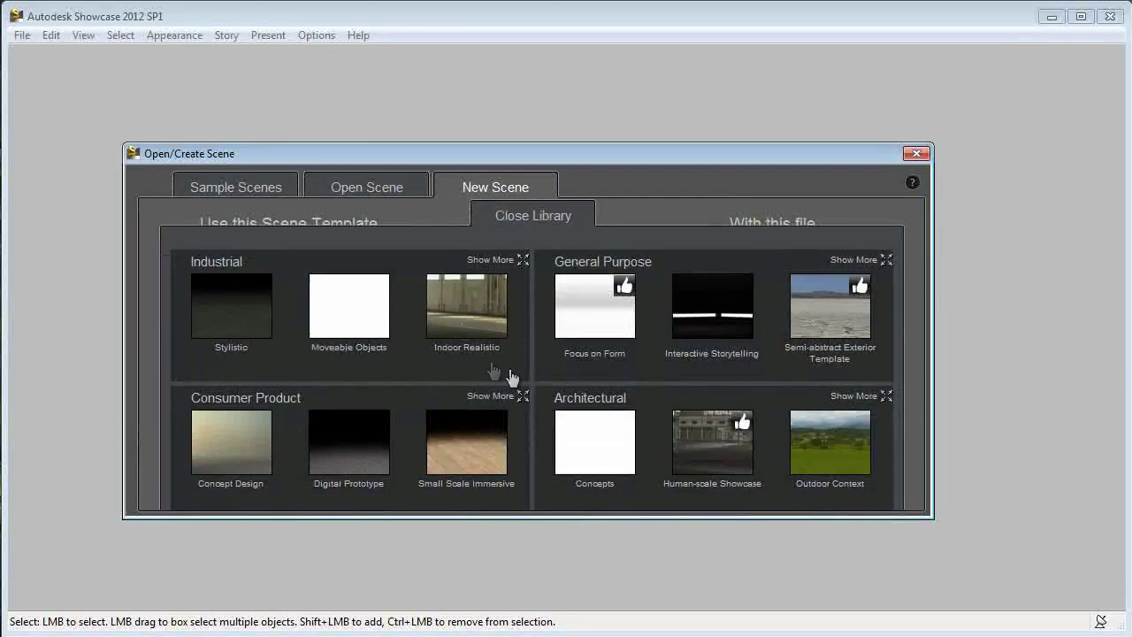
{"action": "left_click", "coordinate": [466, 325]}
{"action": "left_click", "coordinate": [749, 316]}
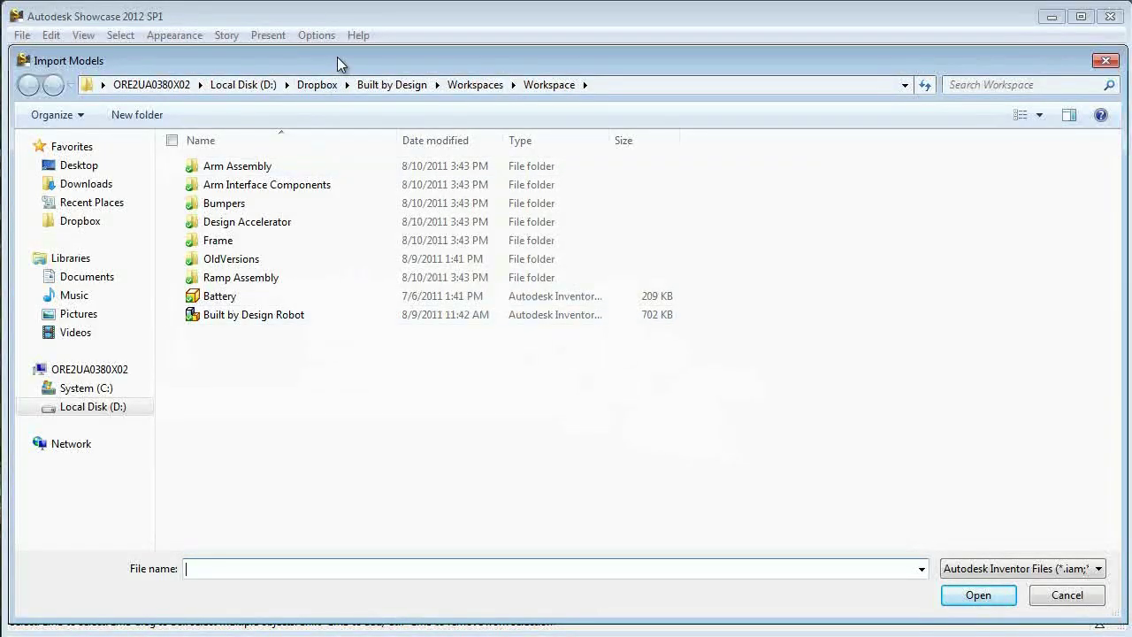
Select Built by Design Robot.iam in Import Models and import it.
{"action": "left_click_drag", "start_coordinate": [337, 57], "coordinate": [329, 31]}
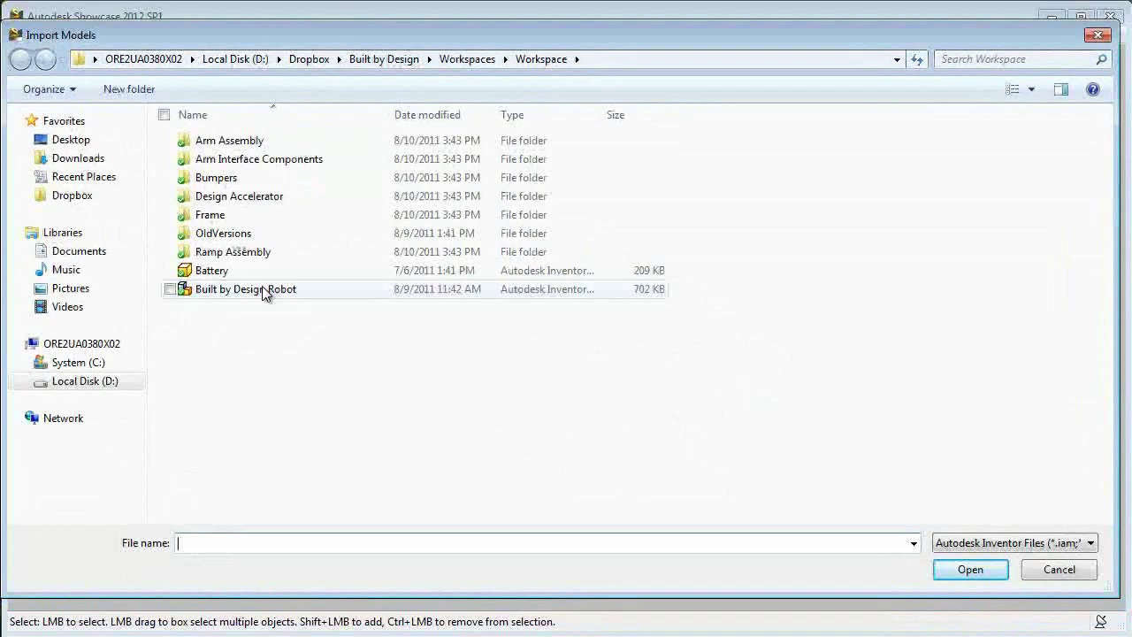
{"action": "left_click", "coordinate": [262, 288]}
{"action": "left_click", "coordinate": [989, 573]}
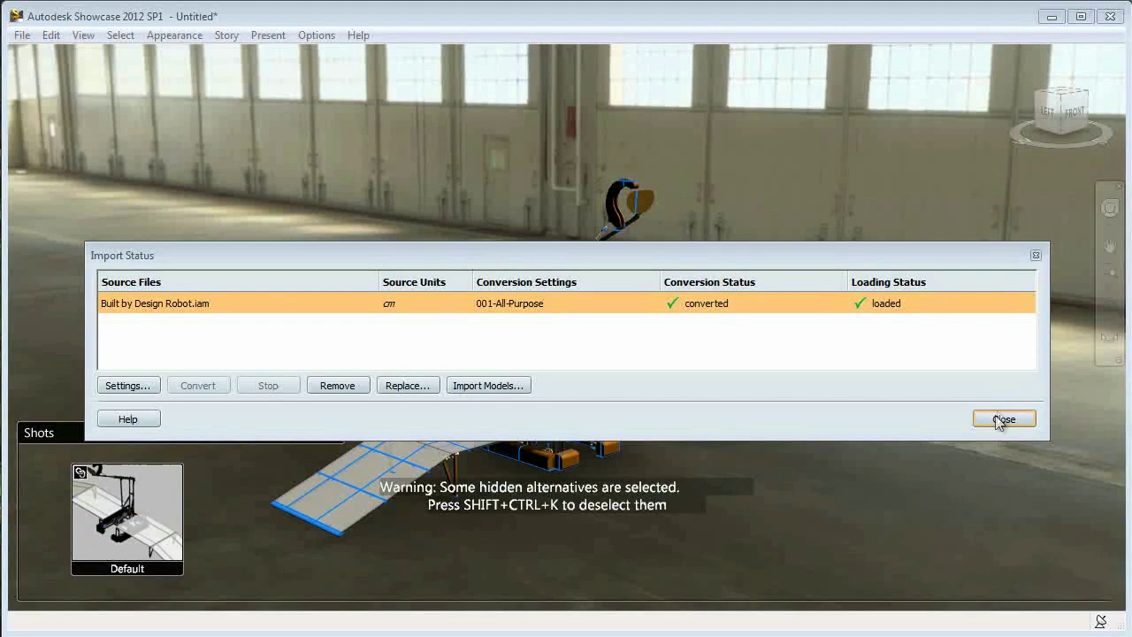
Dismiss the import status report, switch to front view and hide the Shots panel.
{"action": "left_click", "coordinate": [999, 422]}
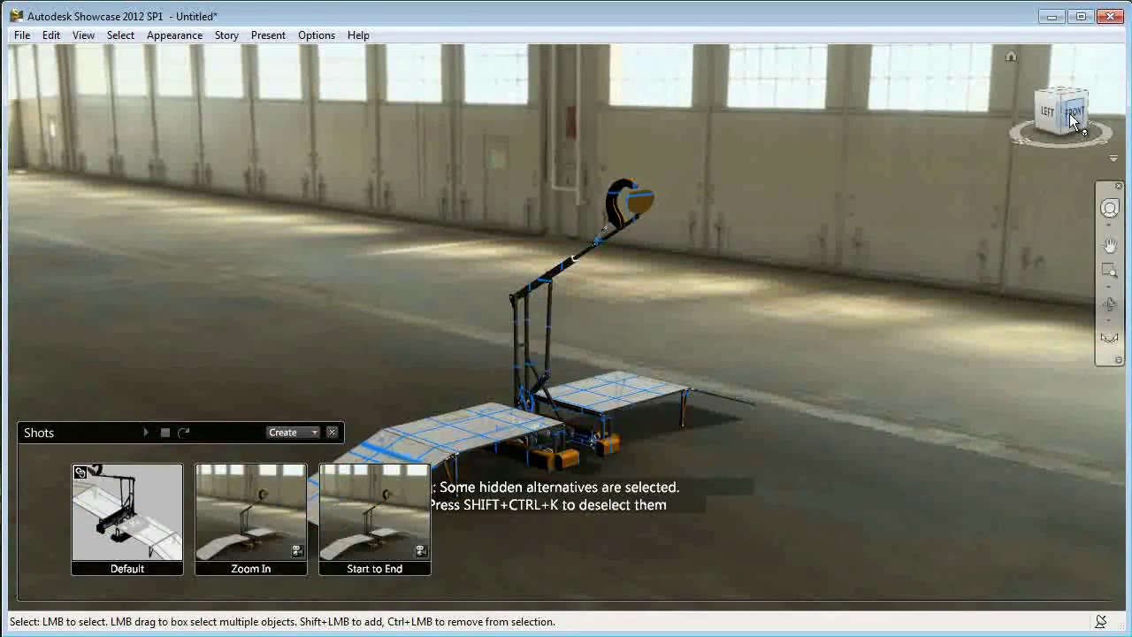
{"action": "key", "text": "f"}
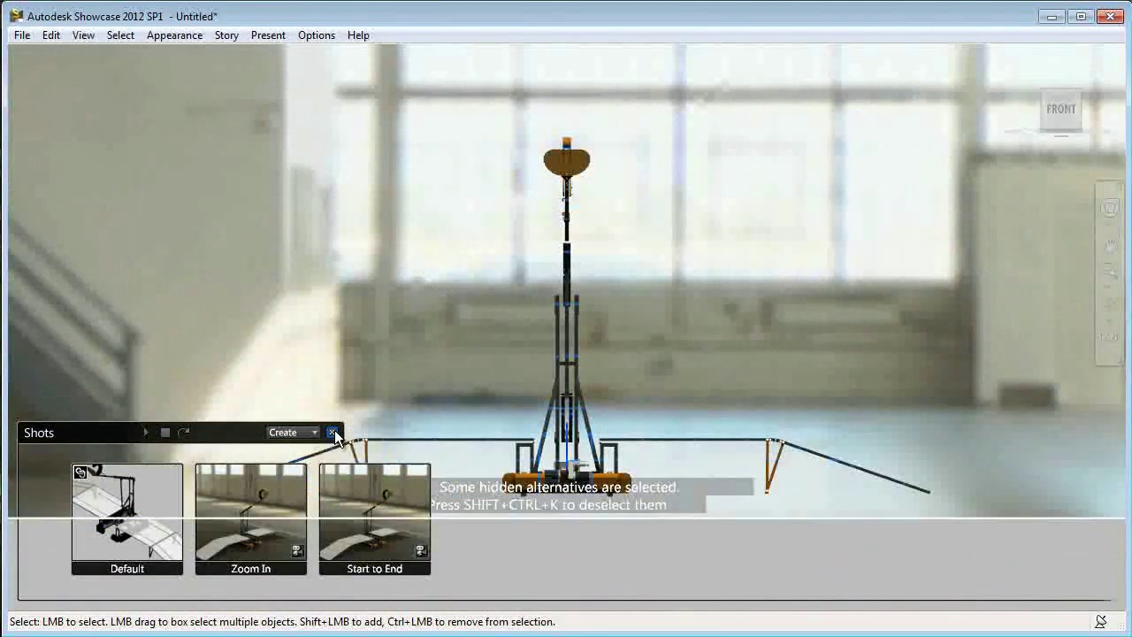
{"action": "left_click", "coordinate": [333, 431]}
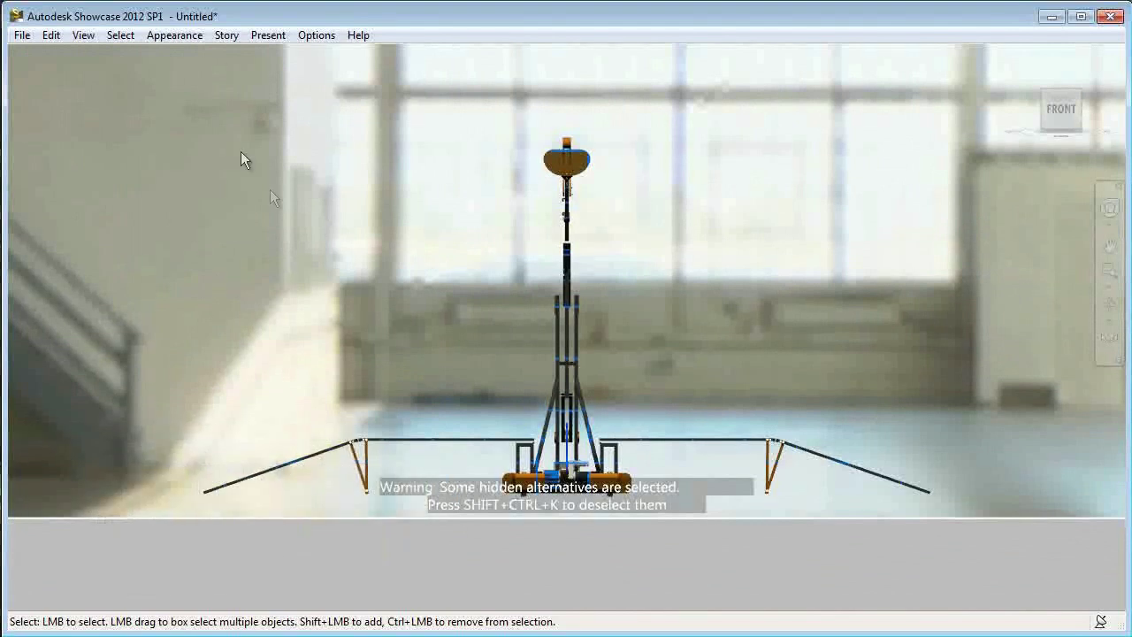
Raise the floor position from -8 7/8" to -2 5/8" via Set Floor Position.
{"action": "left_click", "coordinate": [20, 35]}
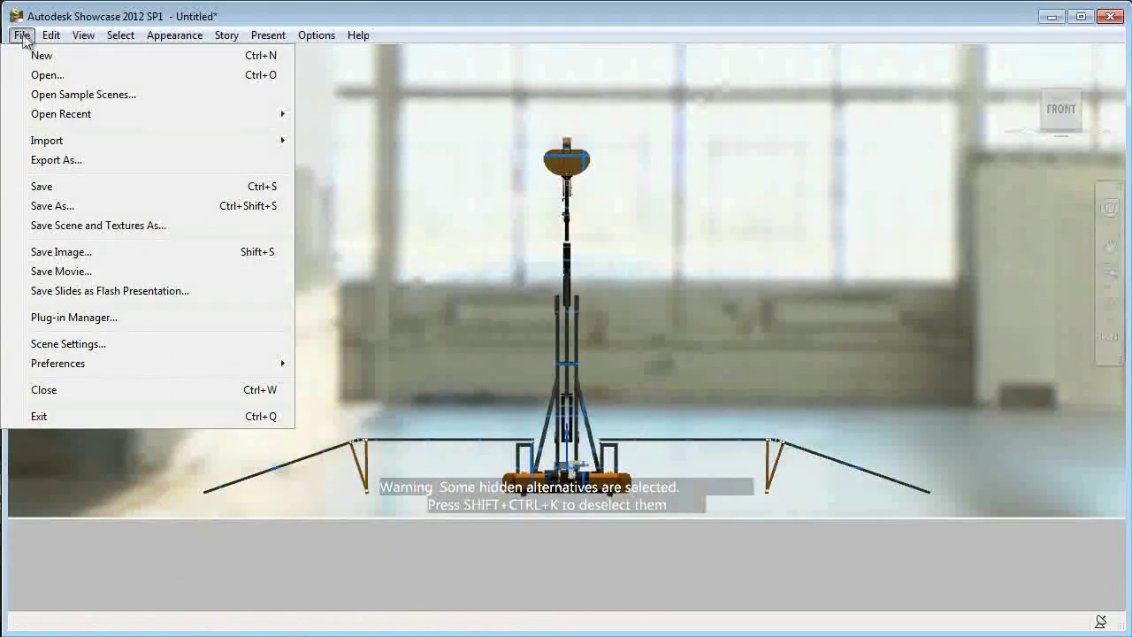
{"action": "mouse_move", "coordinate": [49, 37]}
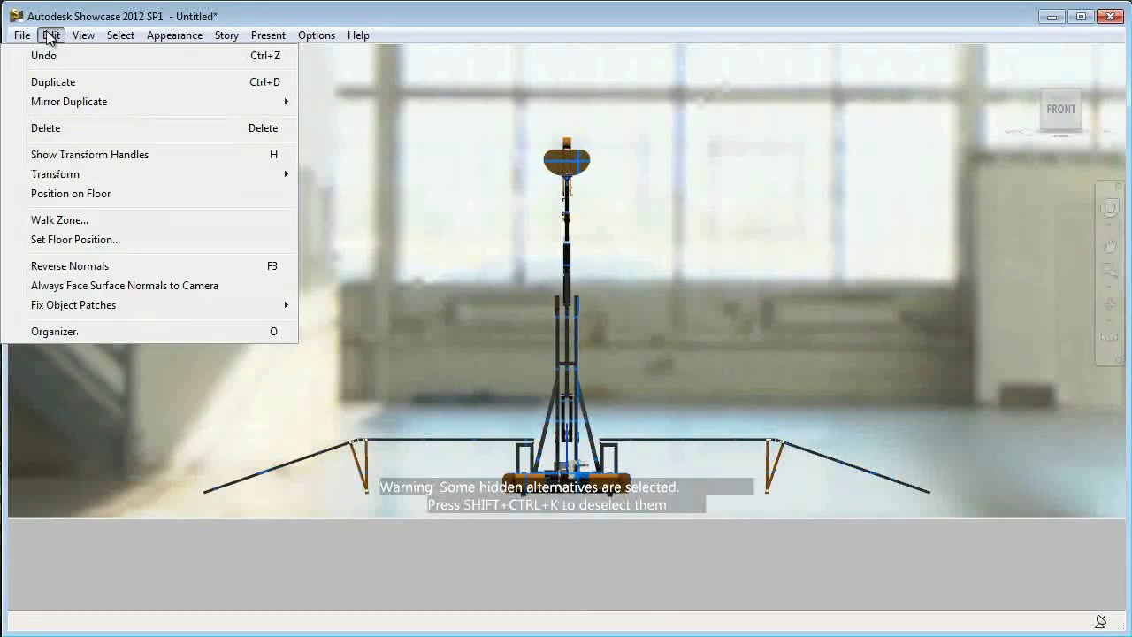
{"action": "left_click", "coordinate": [68, 239]}
{"action": "left_click_drag", "start_coordinate": [1006, 610], "coordinate": [802, 205]}
{"action": "left_click_drag", "start_coordinate": [856, 243], "coordinate": [863, 248]}
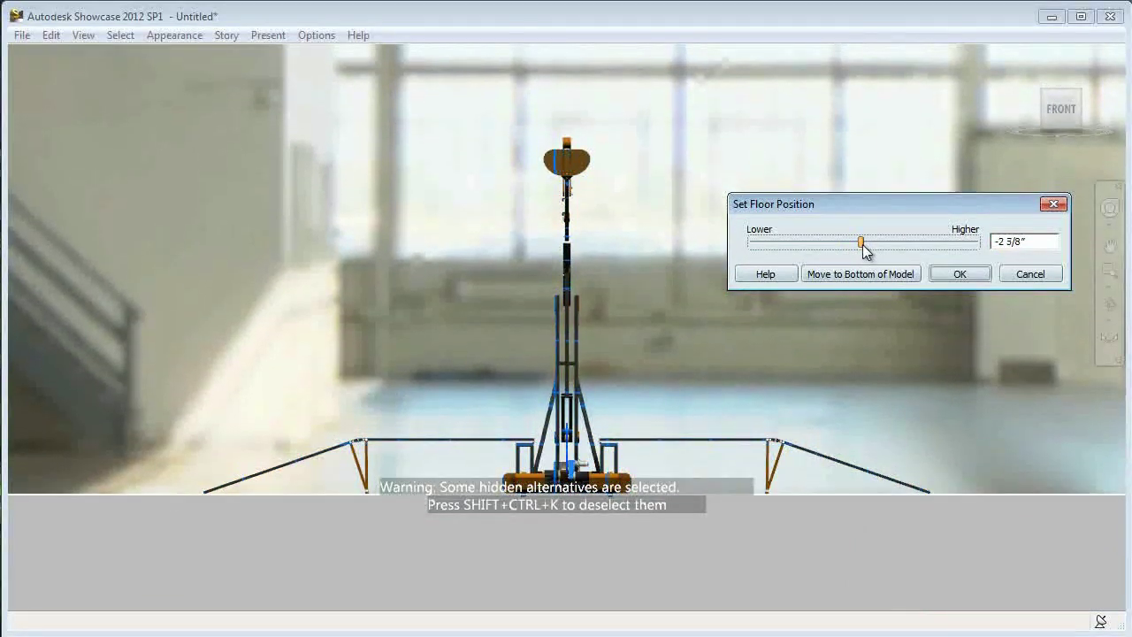
{"action": "left_click", "coordinate": [955, 275]}
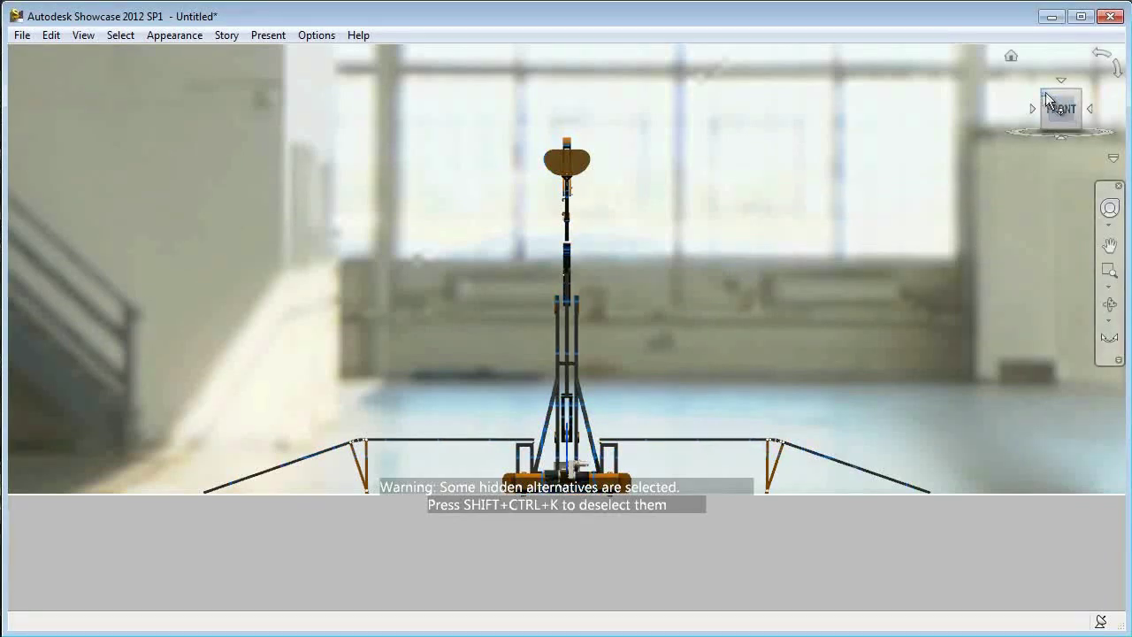
Orbit down onto the robot, zoom in, deselect it, then pan, dolly and tumble toward its front.
{"action": "left_click_drag", "start_coordinate": [1004, 109], "coordinate": [988, 125]}
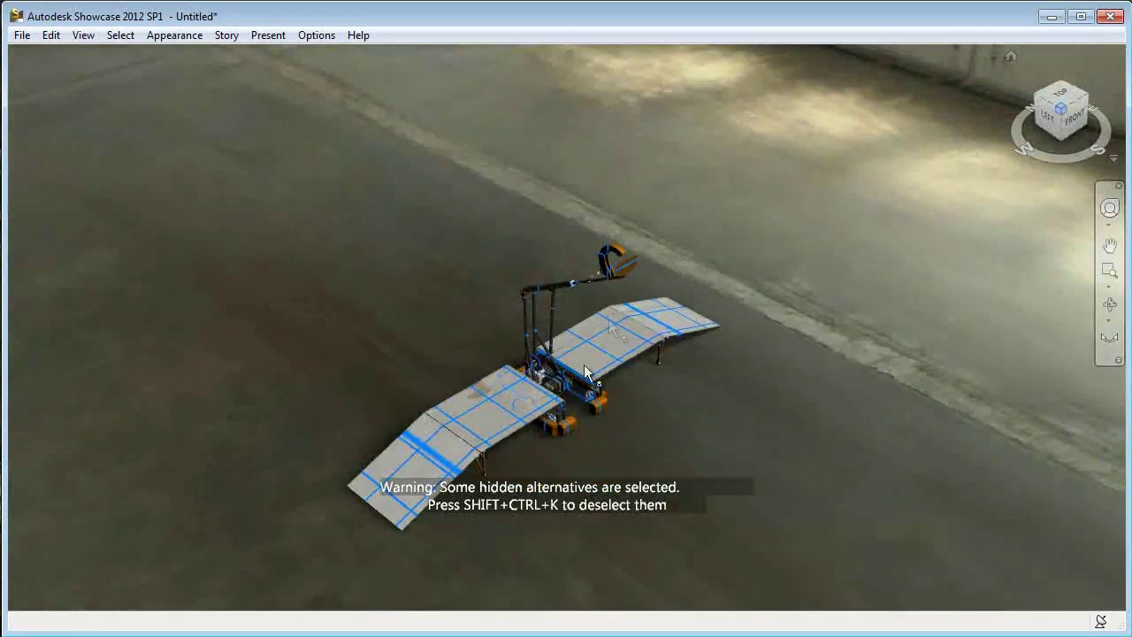
{"action": "scroll", "coordinate": [585, 395], "scroll_direction": "up", "scroll_amount": 2}
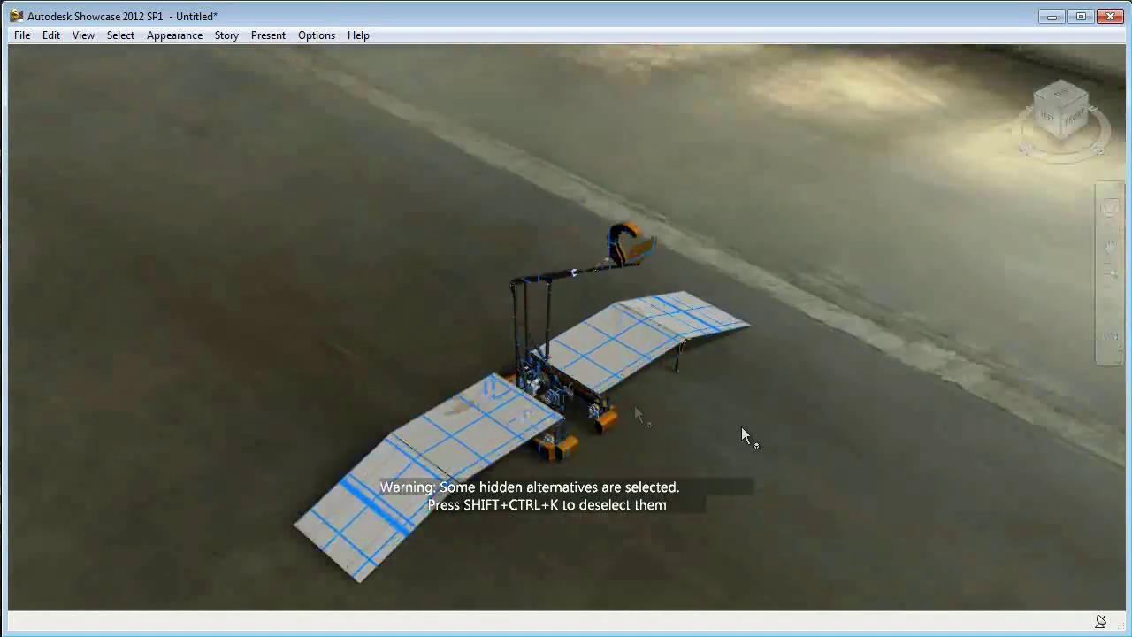
{"action": "left_click", "coordinate": [732, 472]}
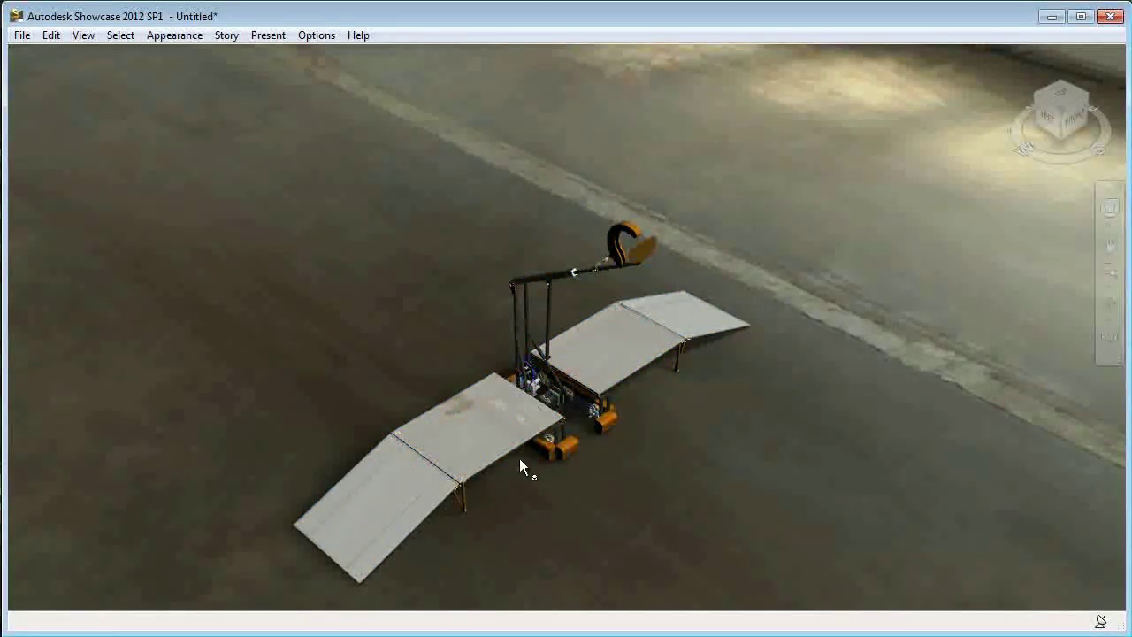
{"action": "middle_click_drag", "start_coordinate": [520, 461], "coordinate": [501, 376]}
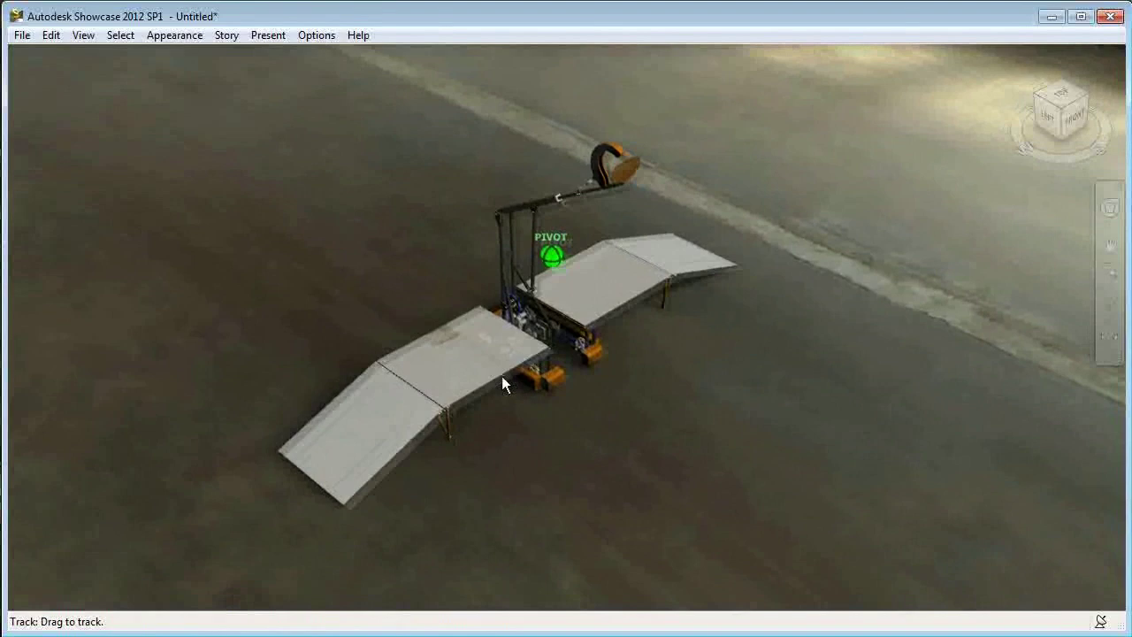
{"action": "right_click_drag", "start_coordinate": [505, 371], "coordinate": [510, 305]}
{"action": "left_click_drag", "start_coordinate": [510, 305], "coordinate": [369, 162]}
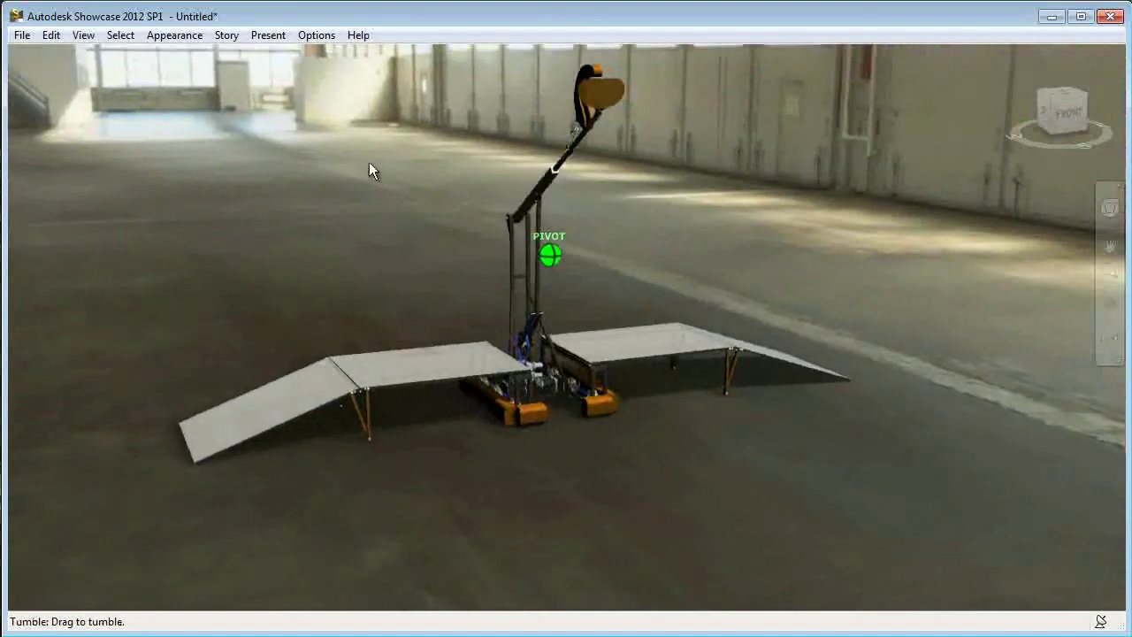
Apply the Ray Tracing visual style from the Visual Styles library and let it reach 100%.
{"action": "left_click", "coordinate": [23, 33]}
{"action": "mouse_move", "coordinate": [175, 35]}
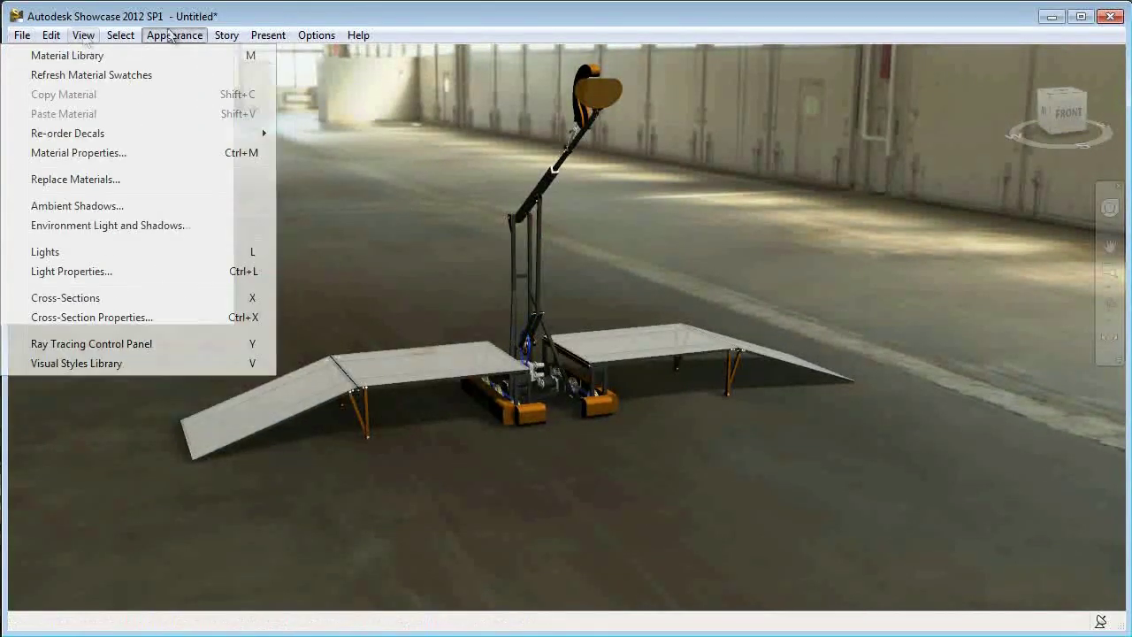
{"action": "left_click", "coordinate": [97, 363]}
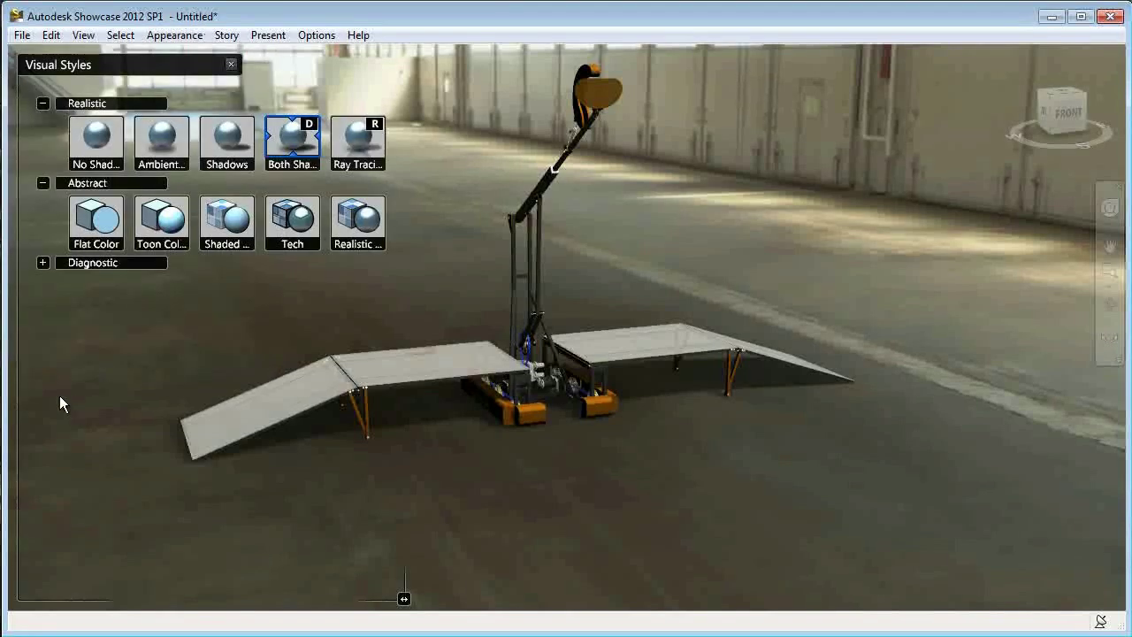
{"action": "left_click", "coordinate": [355, 144]}
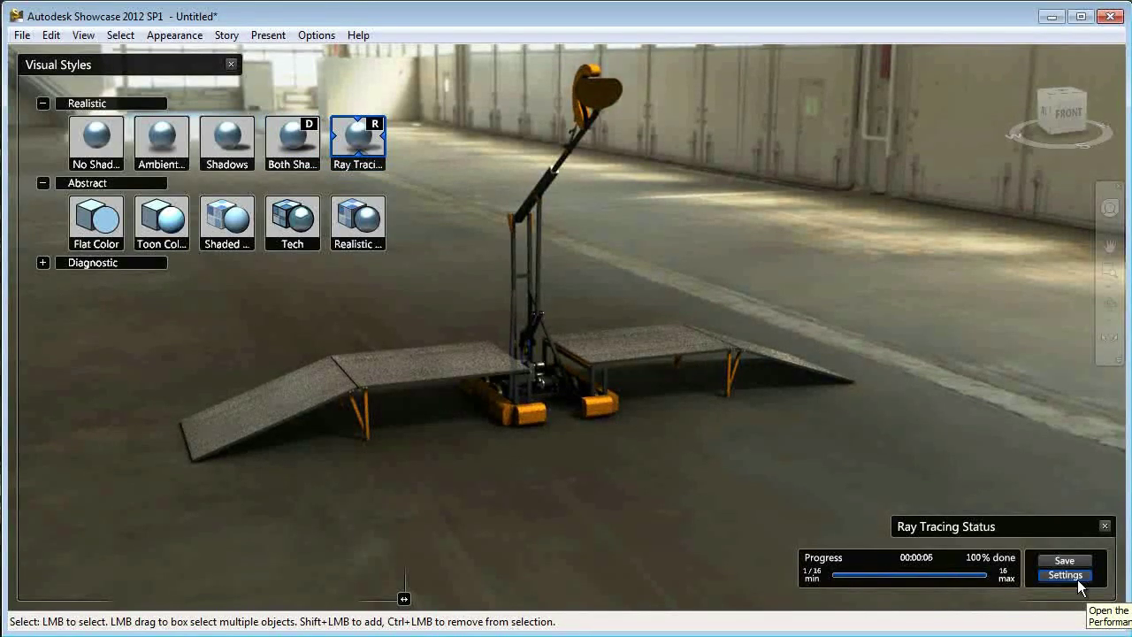
Set the ray tracing quality to the Ray Tracing - Good preset with 4 samples per pixel.
{"action": "left_click", "coordinate": [1066, 575]}
{"action": "left_click", "coordinate": [610, 281]}
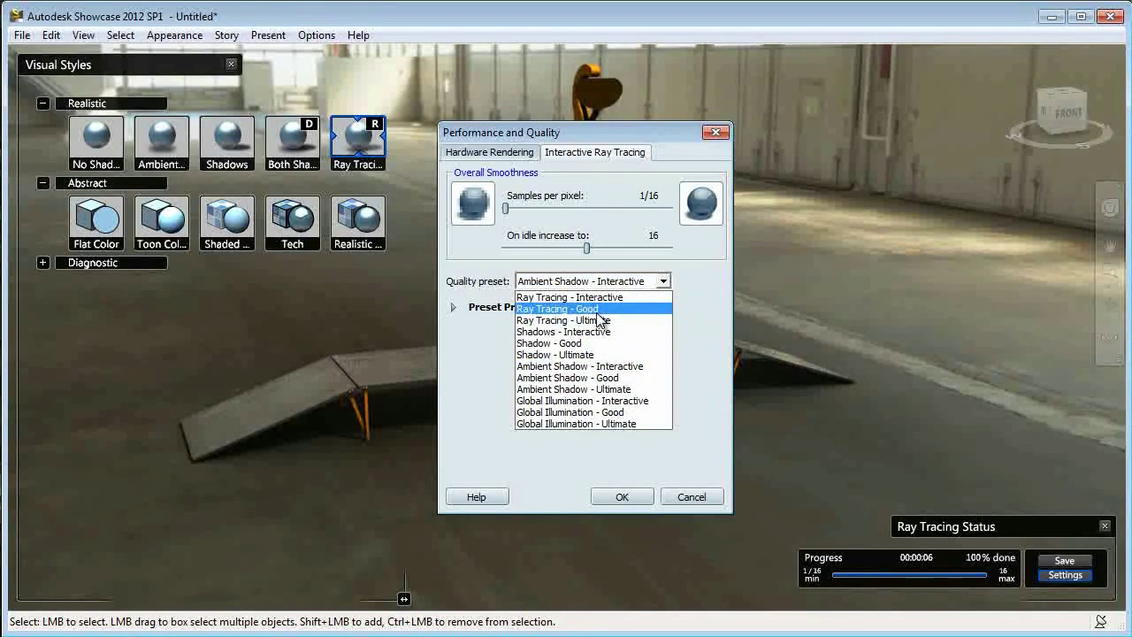
{"action": "left_click", "coordinate": [597, 310]}
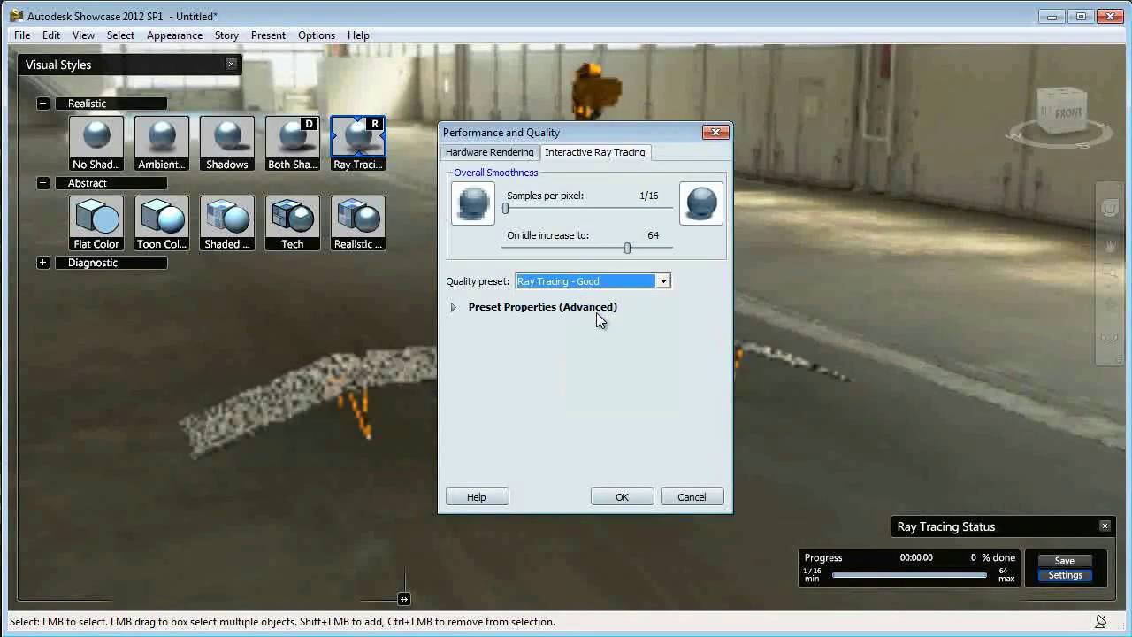
{"action": "left_click", "coordinate": [503, 208]}
{"action": "left_click_drag", "start_coordinate": [517, 210], "coordinate": [605, 214]}
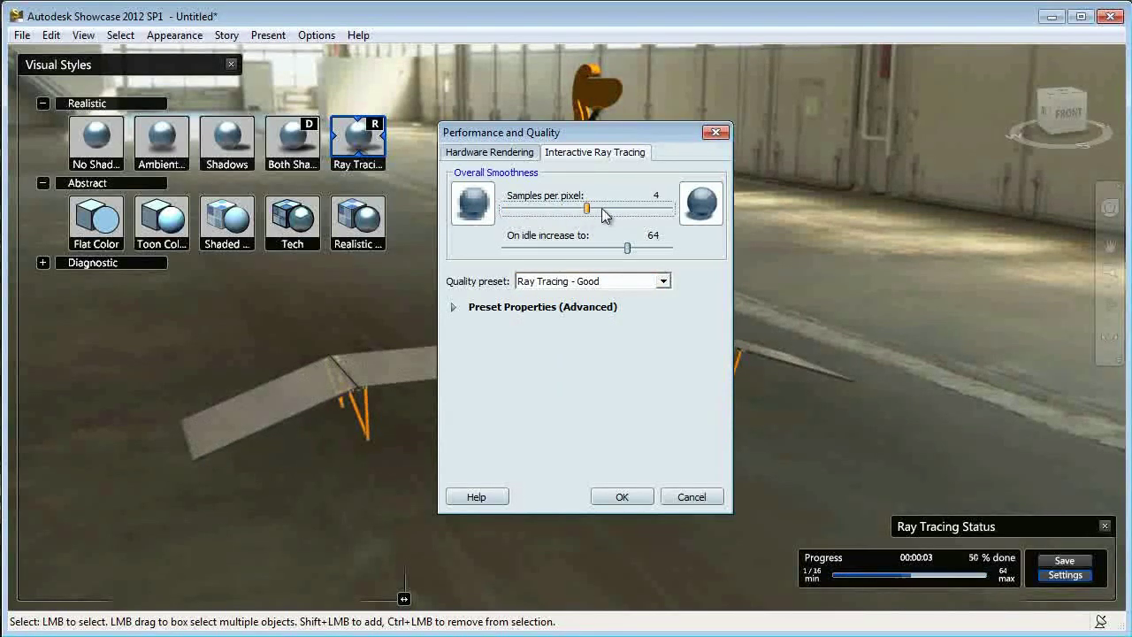
{"action": "left_click", "coordinate": [644, 496]}
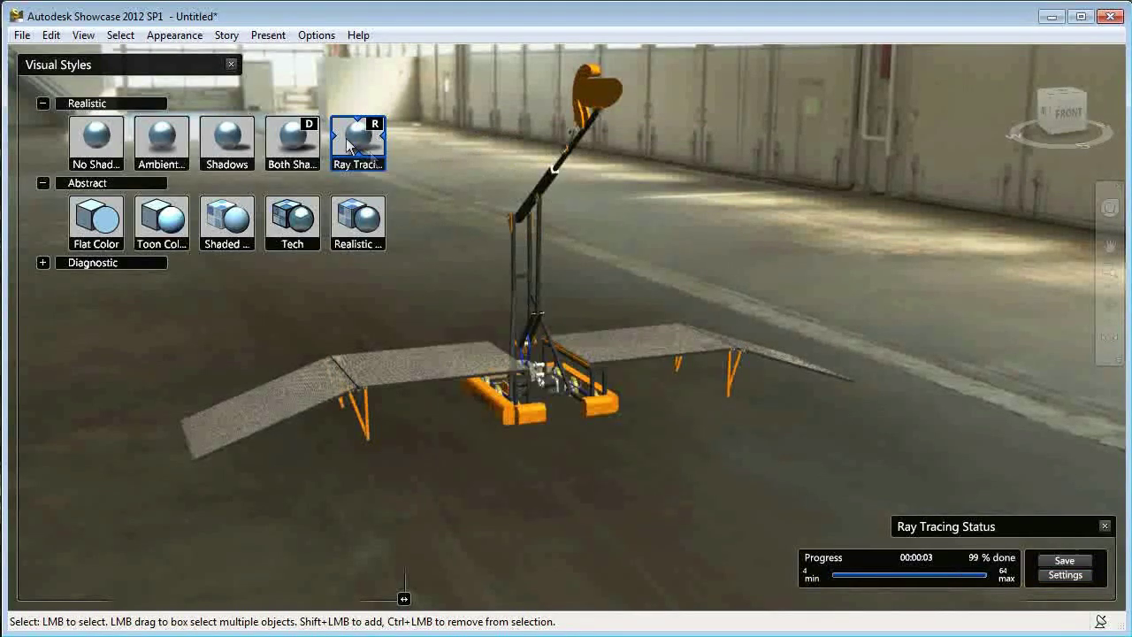
Close Visual Styles, open Save Image and try the 2048x1536 preset size.
{"action": "left_click", "coordinate": [232, 67]}
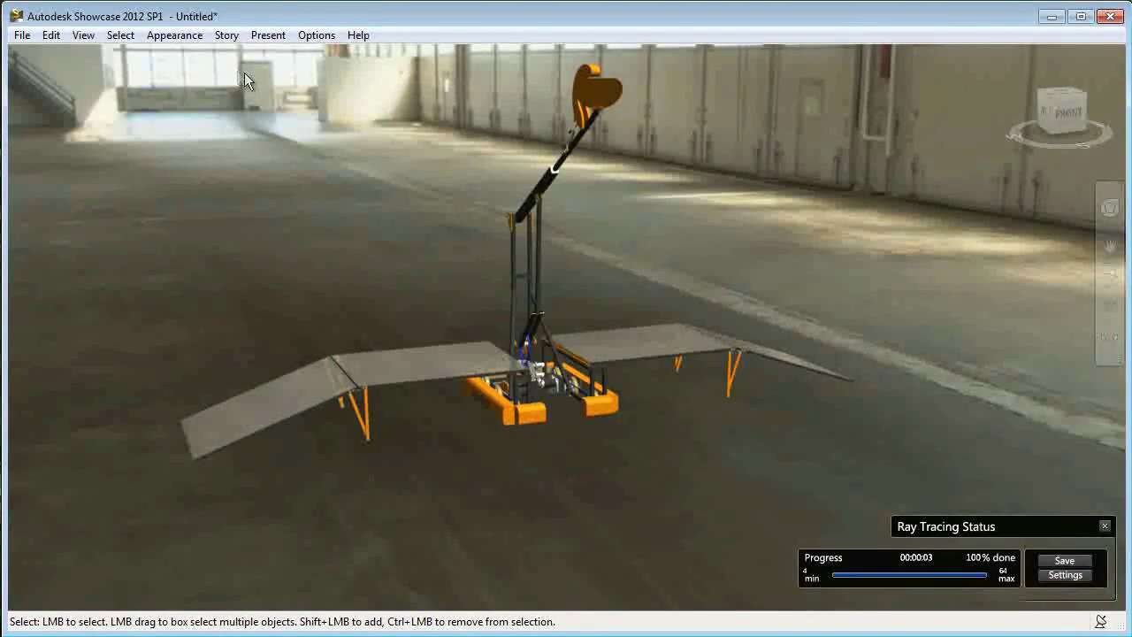
{"action": "left_click", "coordinate": [21, 37]}
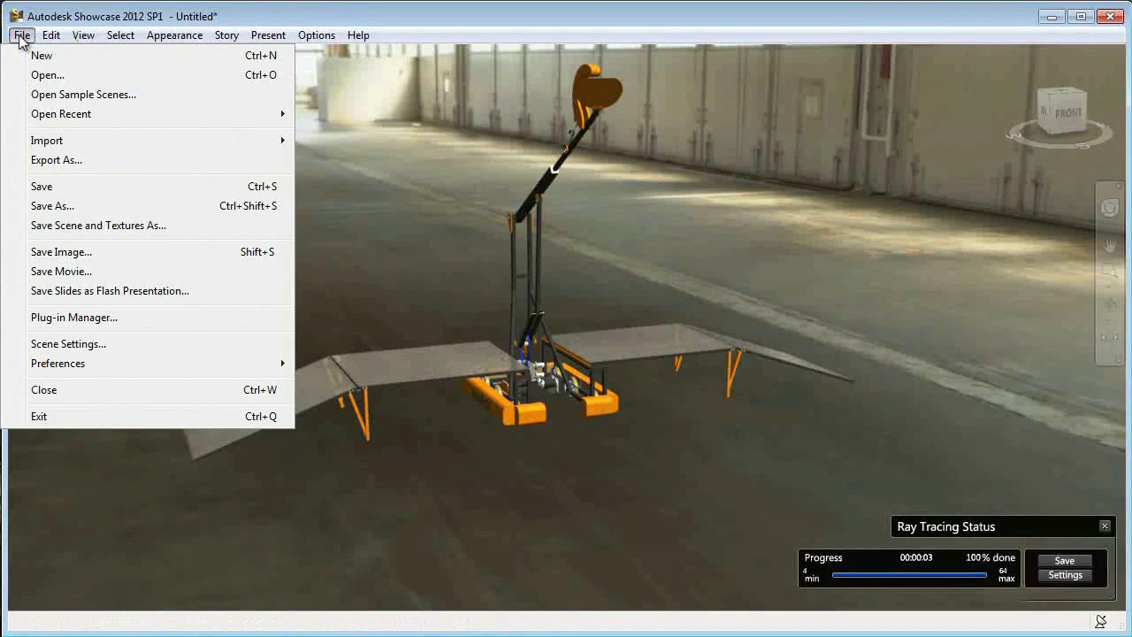
{"action": "left_click", "coordinate": [78, 253]}
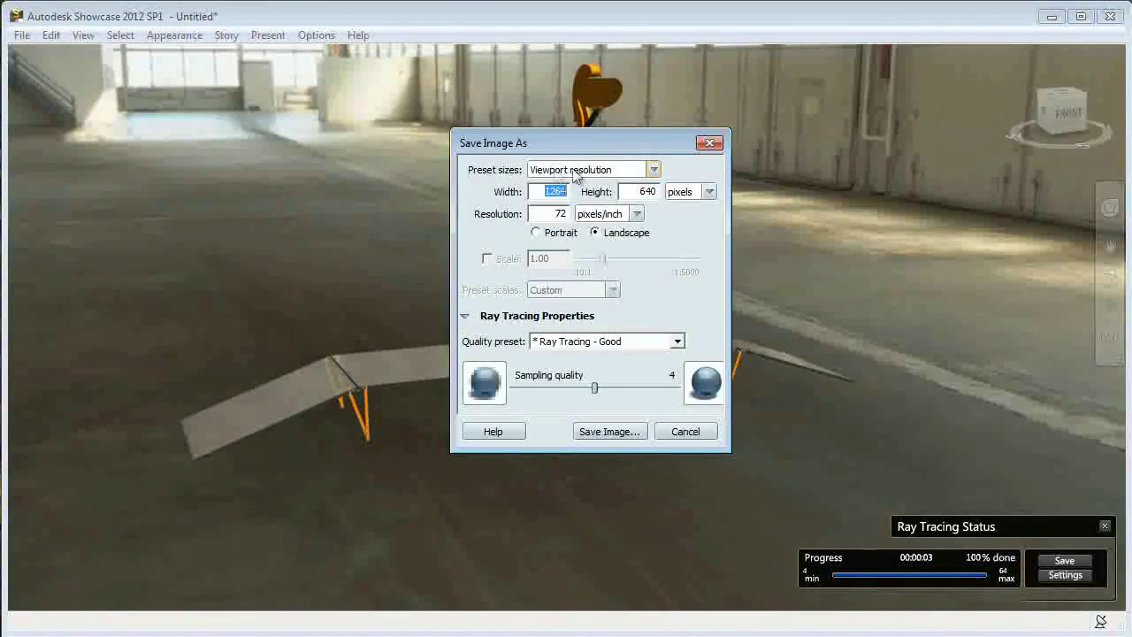
{"action": "left_click", "coordinate": [572, 170]}
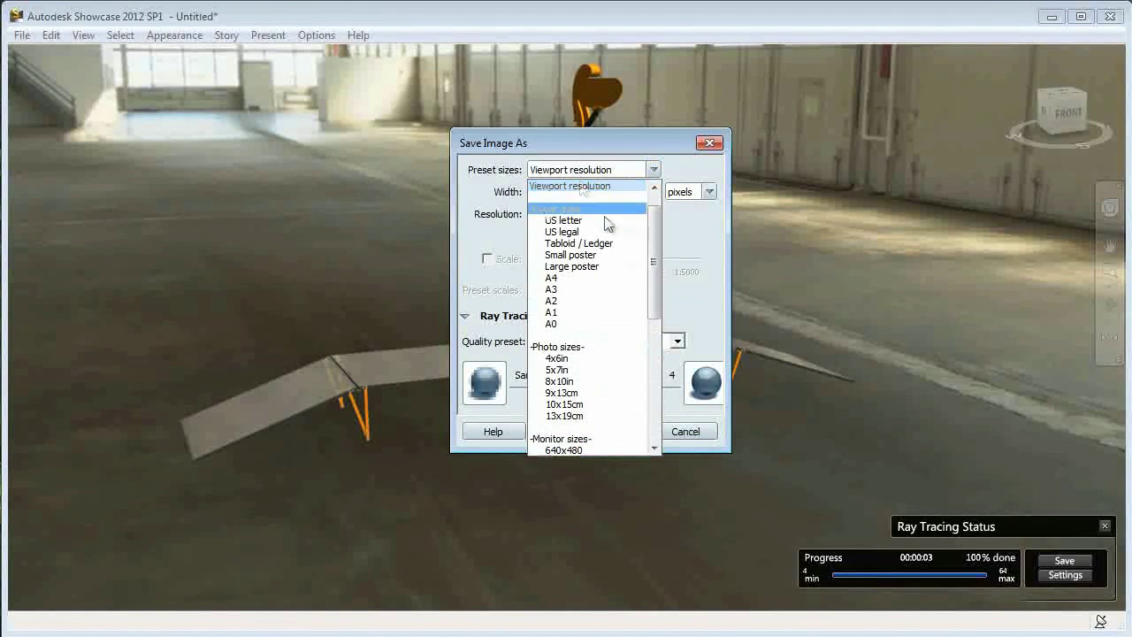
{"action": "scroll", "coordinate": [630, 301], "scroll_direction": "down", "scroll_amount": 3}
{"action": "scroll", "coordinate": [630, 303], "scroll_direction": "down", "scroll_amount": 3}
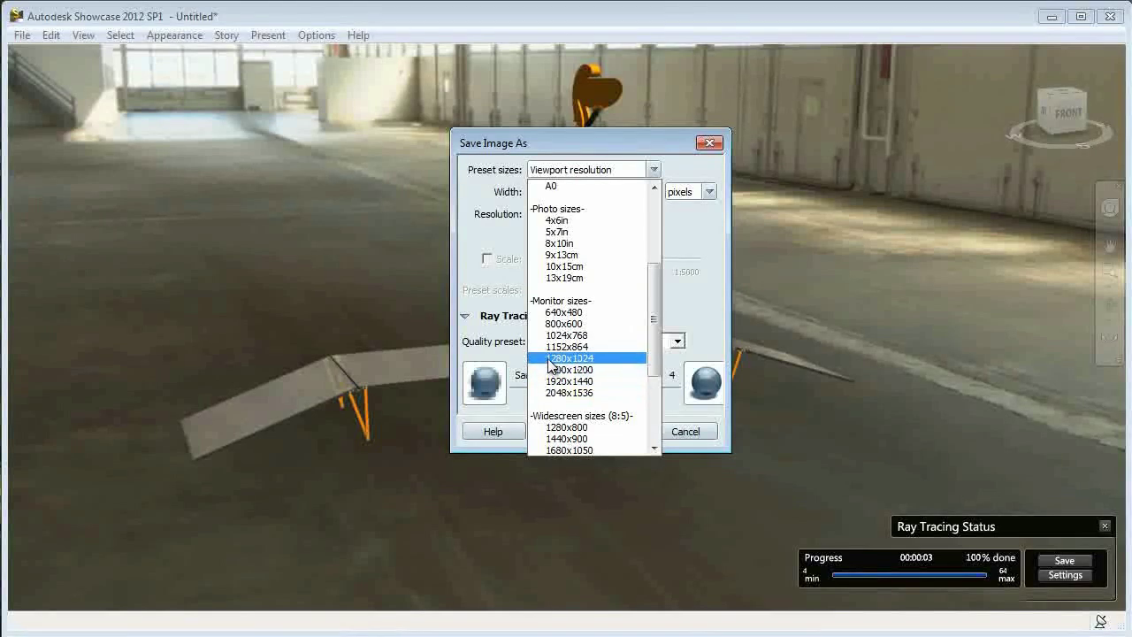
{"action": "left_click", "coordinate": [574, 395]}
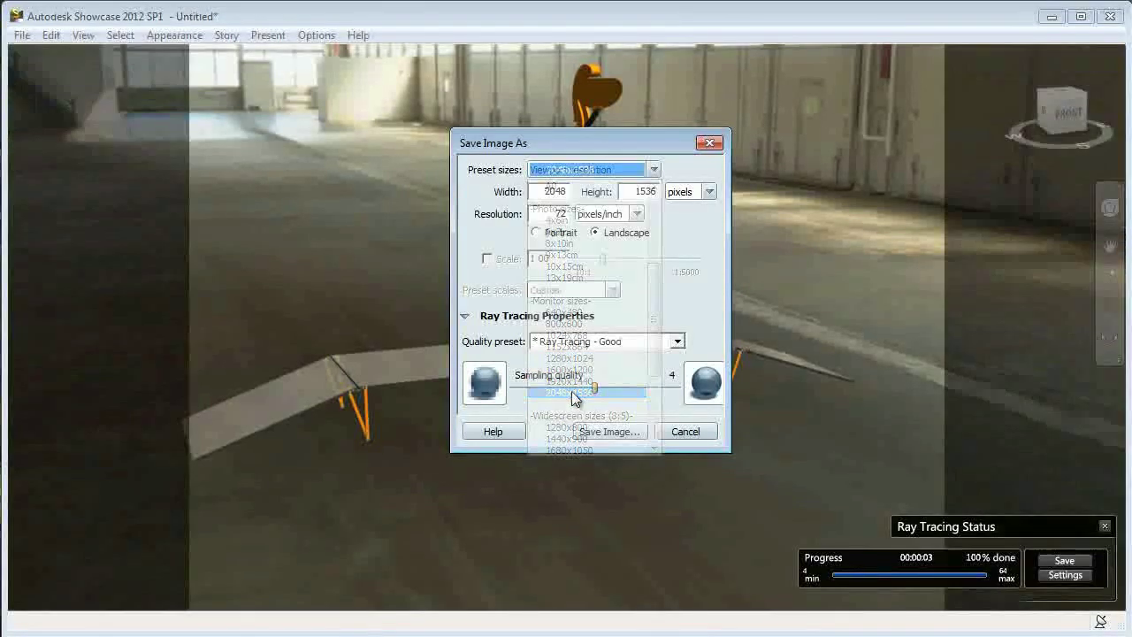
Switch the image size back to viewport resolution (1264 x 640), keeping Ray Tracing - Good quality.
{"action": "left_click", "coordinate": [582, 176]}
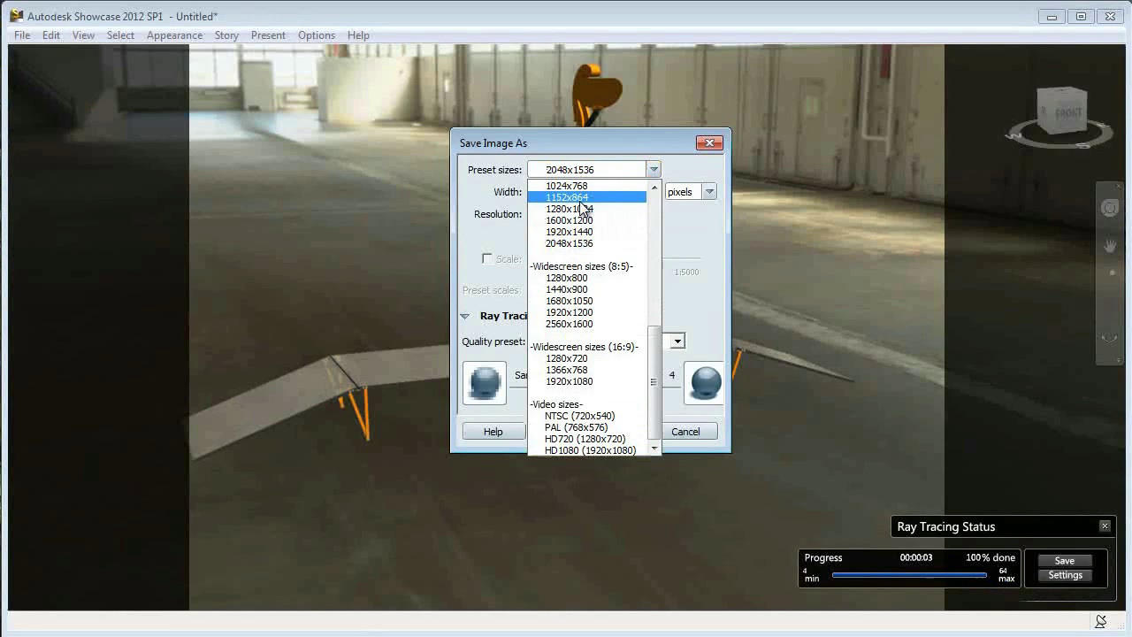
{"action": "scroll", "coordinate": [581, 203], "scroll_direction": "up", "scroll_amount": 6}
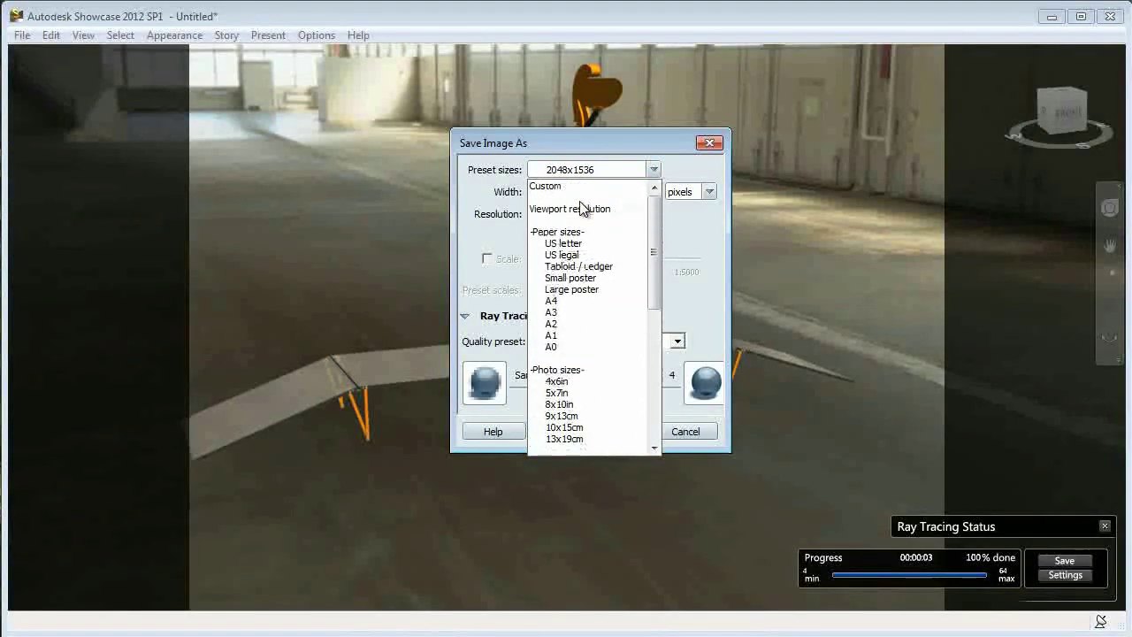
{"action": "left_click", "coordinate": [581, 212]}
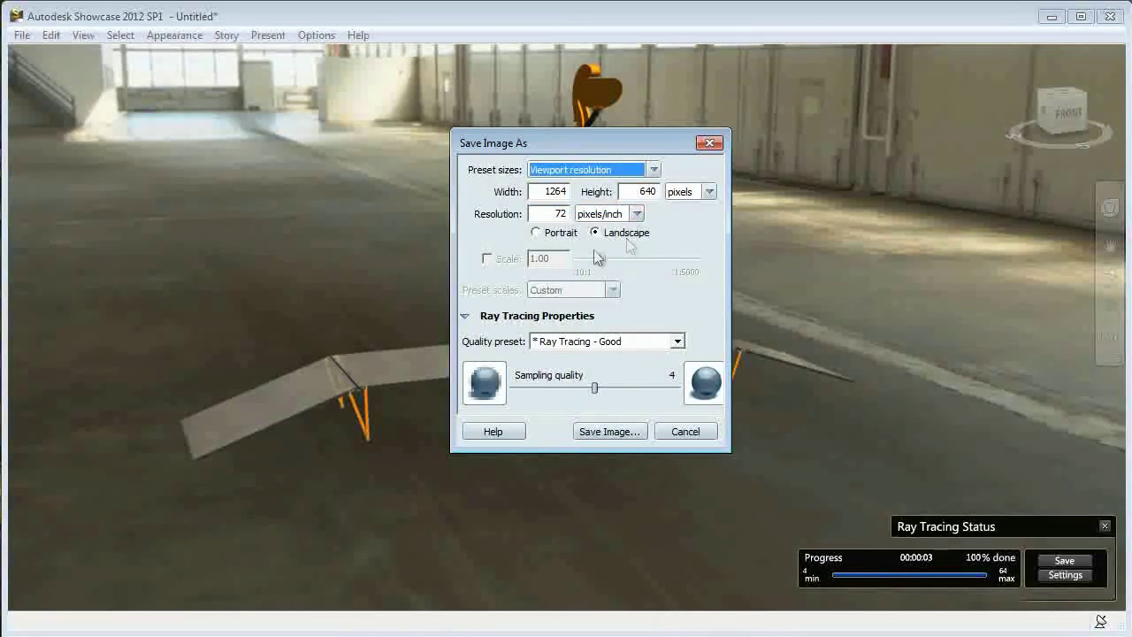
{"action": "left_click", "coordinate": [596, 347]}
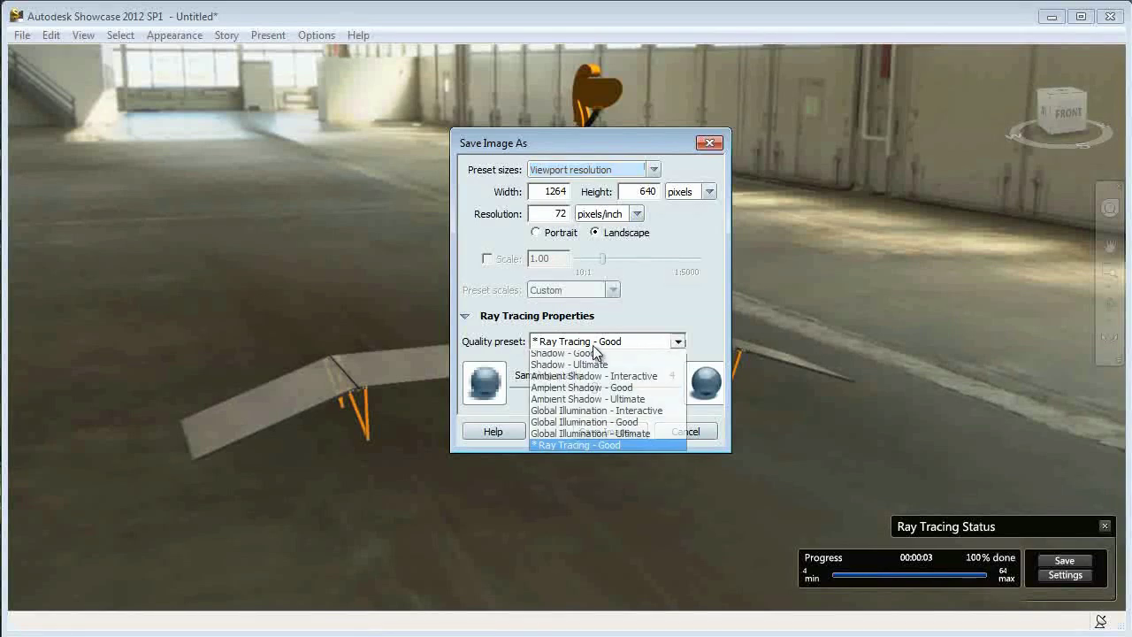
{"action": "left_click", "coordinate": [596, 349]}
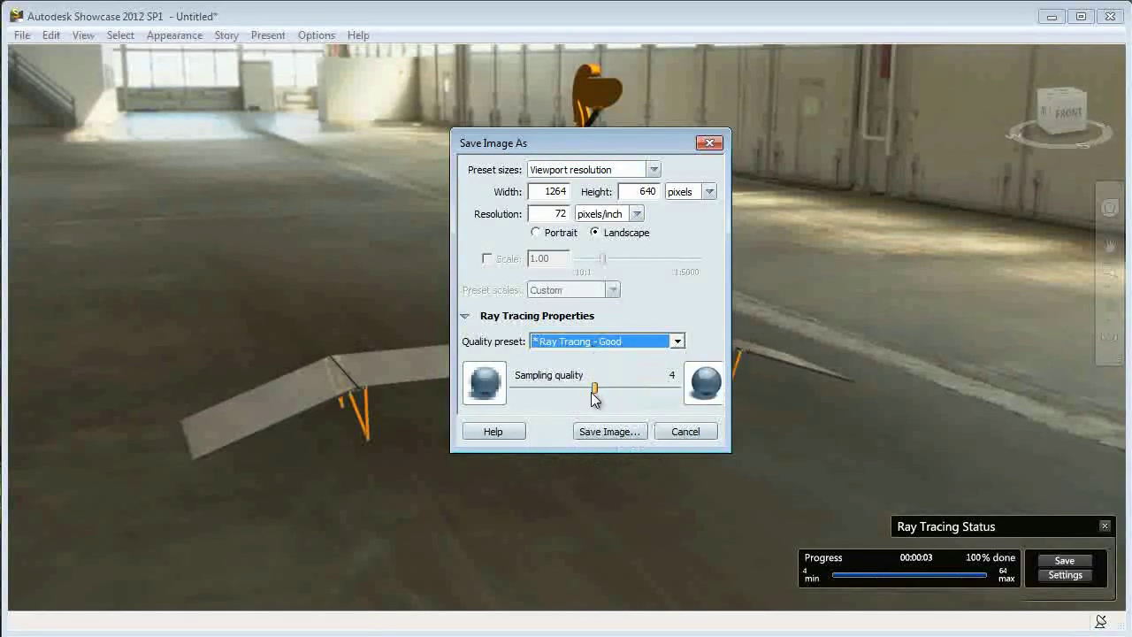
{"action": "left_click", "coordinate": [622, 431]}
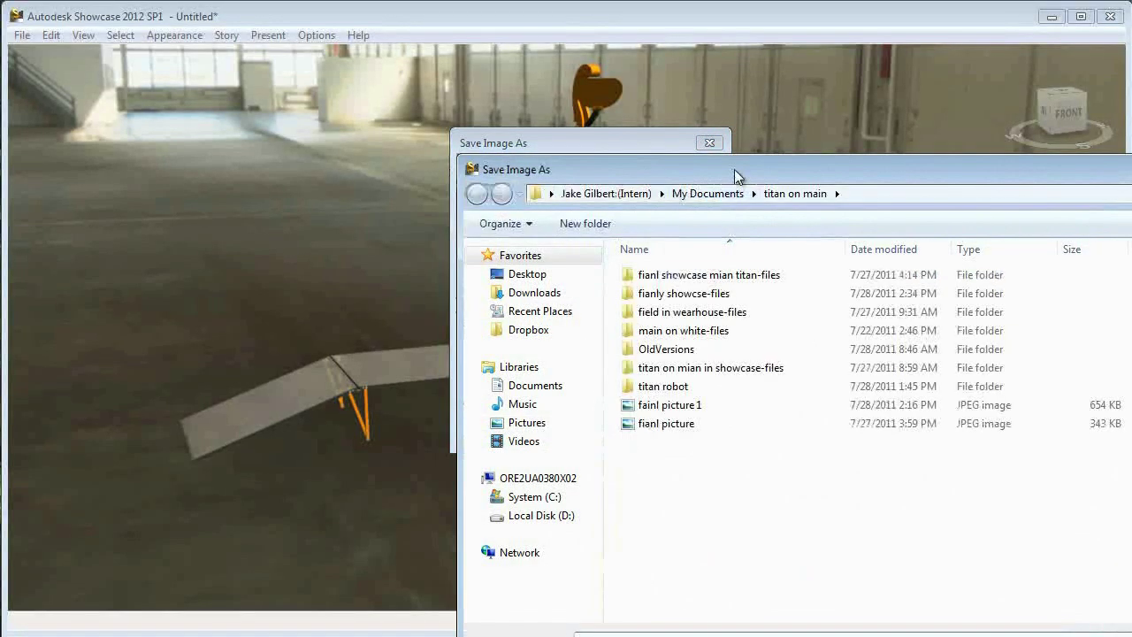
Move the Save Image As window into view and type the file name 'fianle'.
{"action": "left_click_drag", "start_coordinate": [733, 171], "coordinate": [284, 56]}
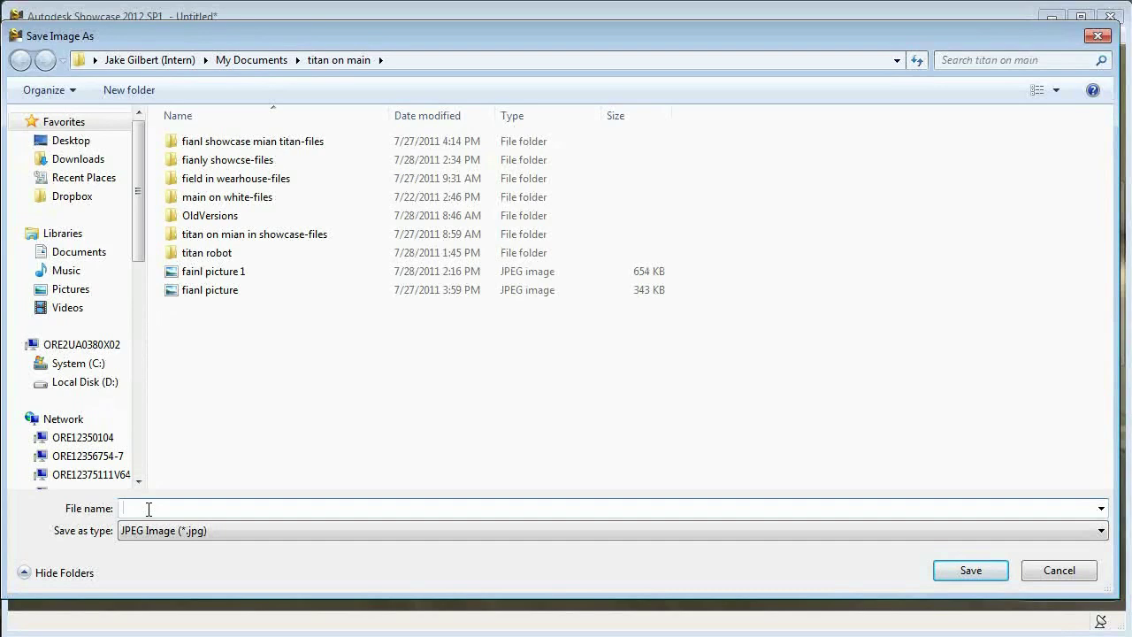
{"action": "type", "text": "fian"}
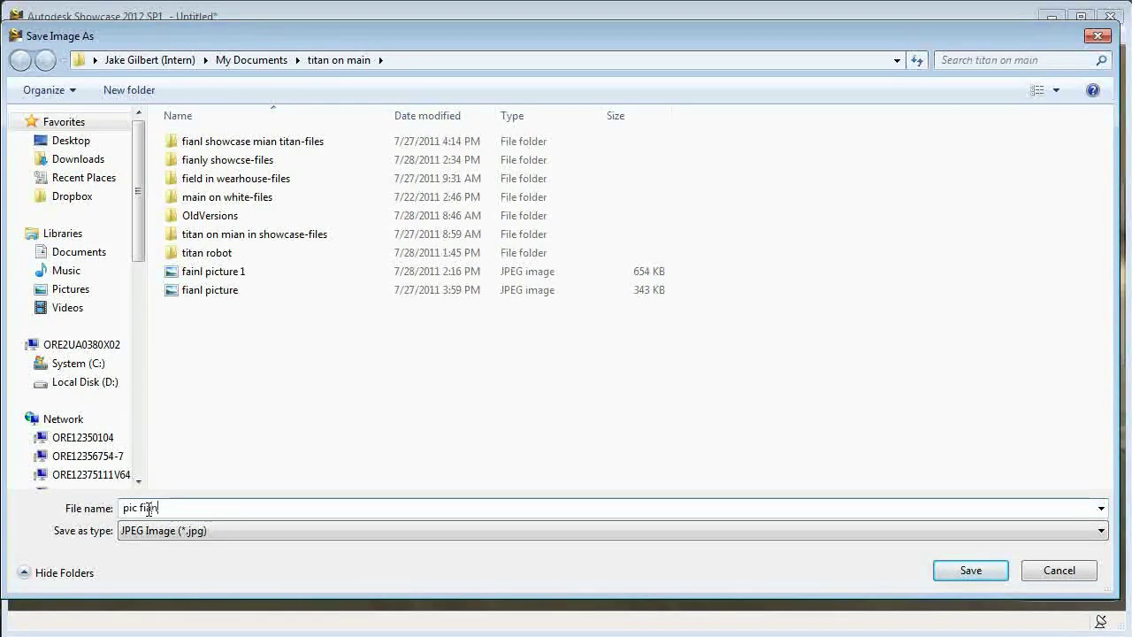
{"action": "type", "text": "le"}
{"action": "key", "text": "Return"}
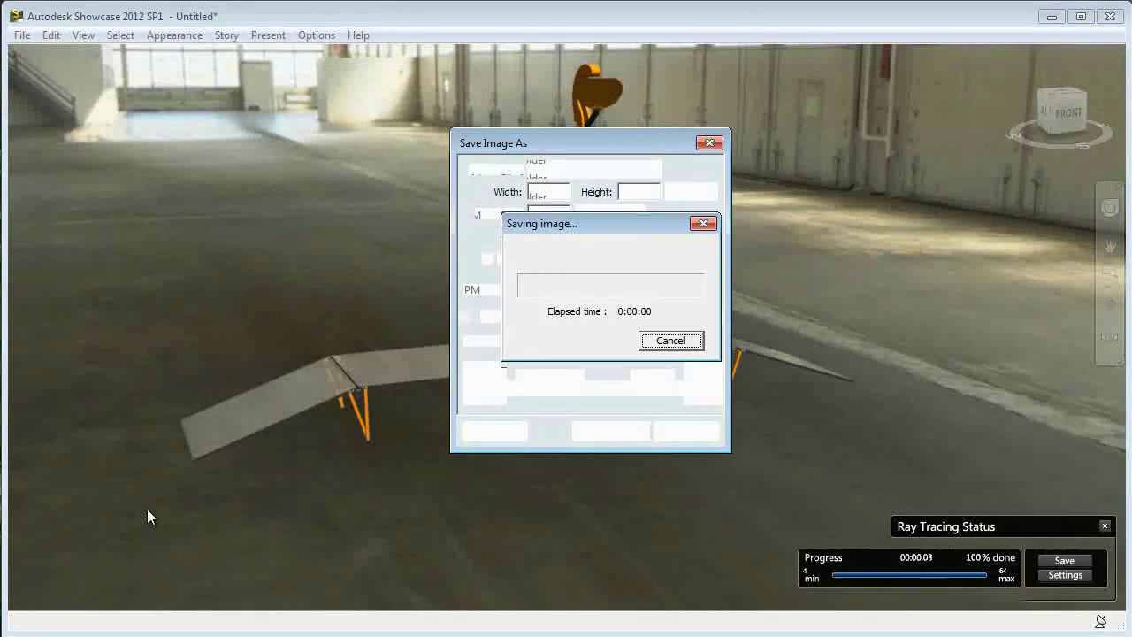